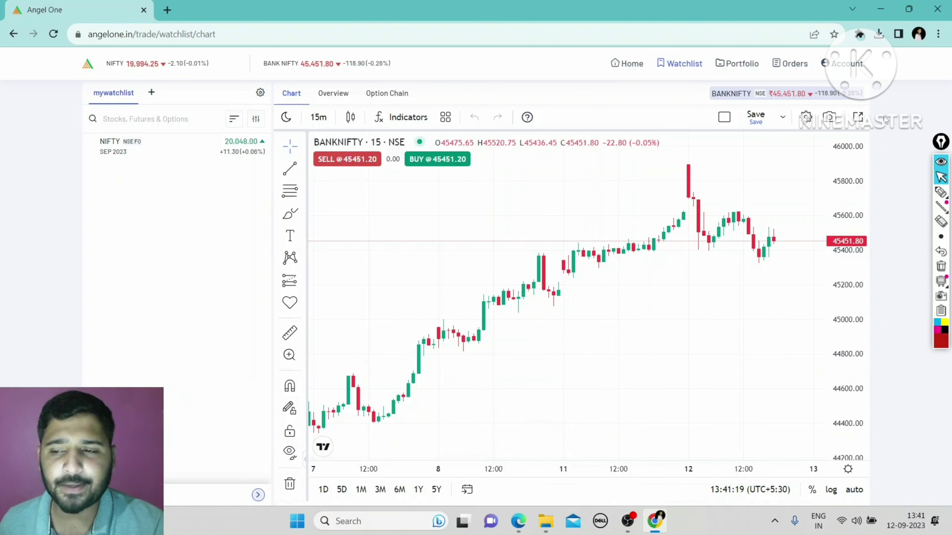
Underline the site's main navigation links and tick Home with the red pen, and clear the annotations.
left_click(940, 191)
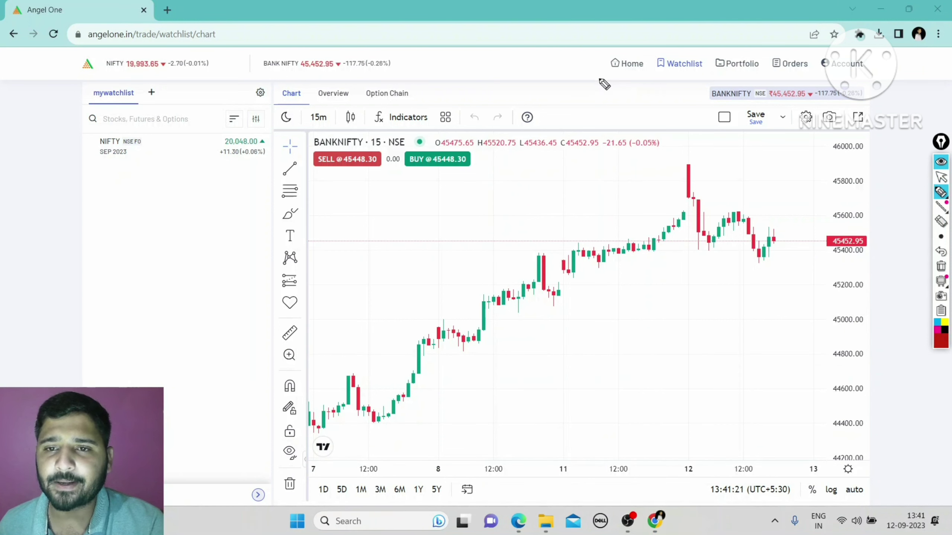
left_click_drag(598, 79, 858, 83)
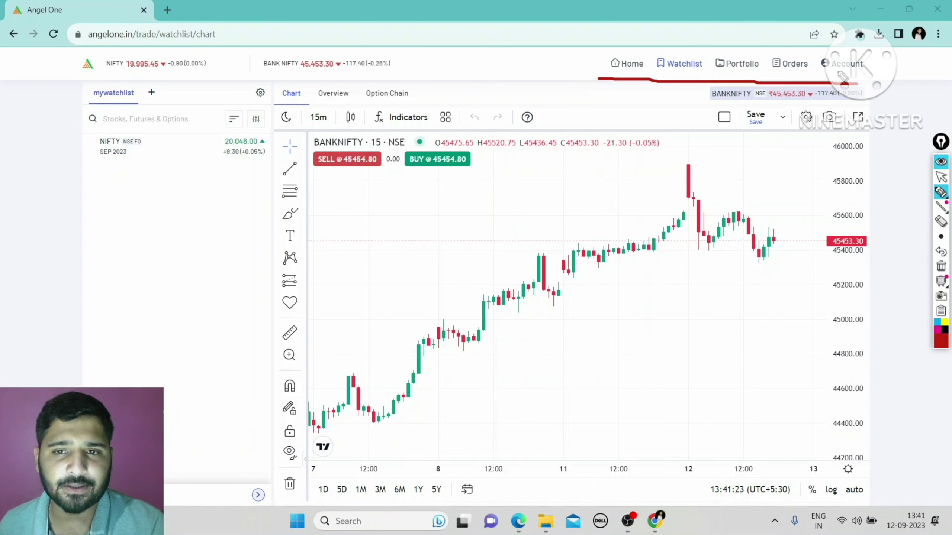
mouse_move(583, 61)
left_mouse_down()
mouse_move(588, 72)
mouse_move(620, 51)
left_mouse_up()
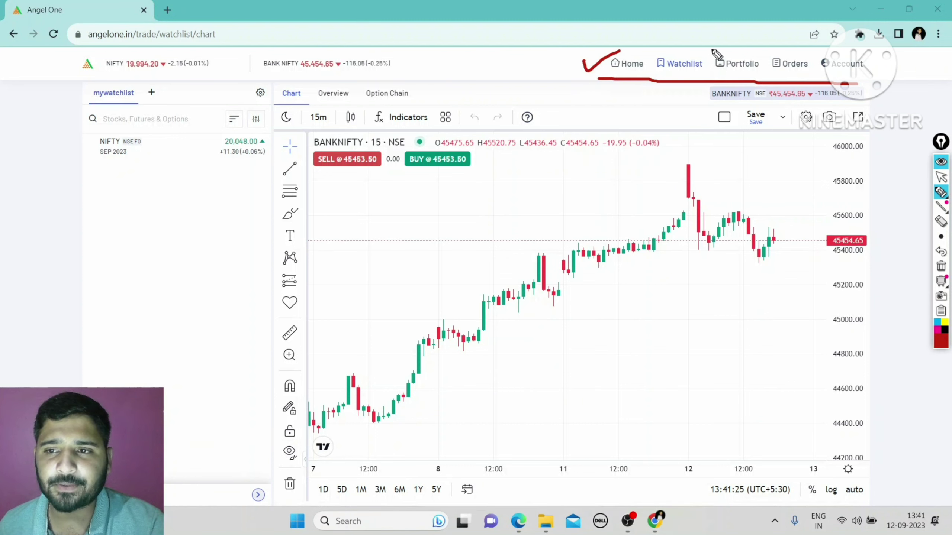
left_click(941, 266)
left_click(941, 176)
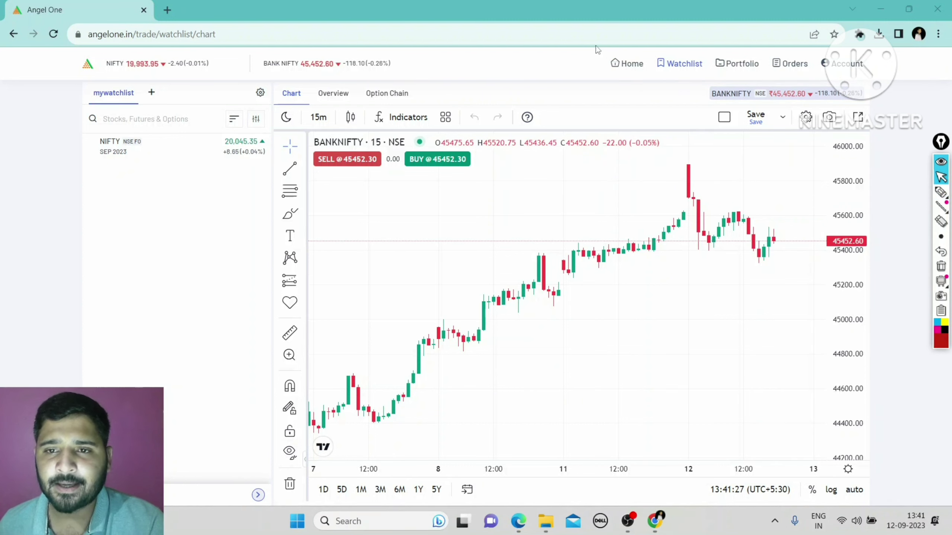
Open the IPO section from the Home page, temporarily circling its card with the red pen.
left_click(625, 71)
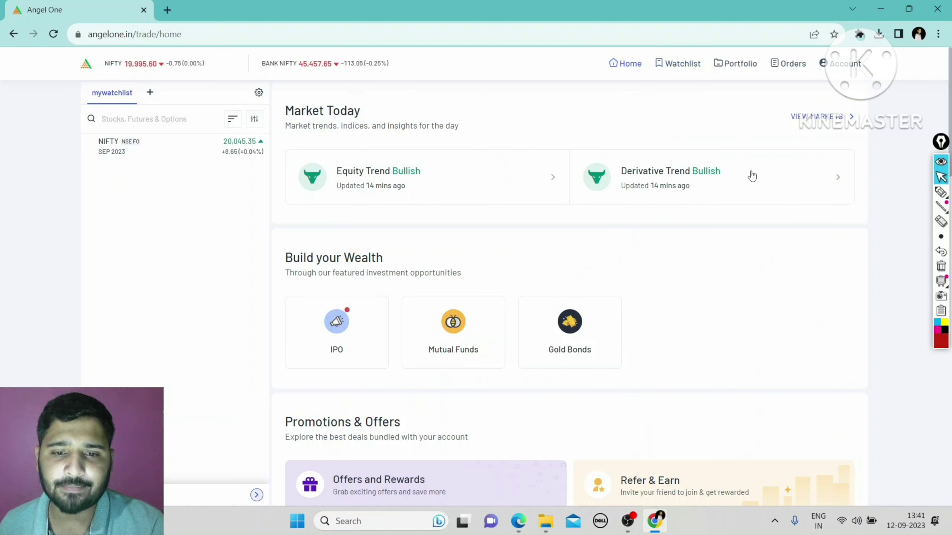
left_click(941, 192)
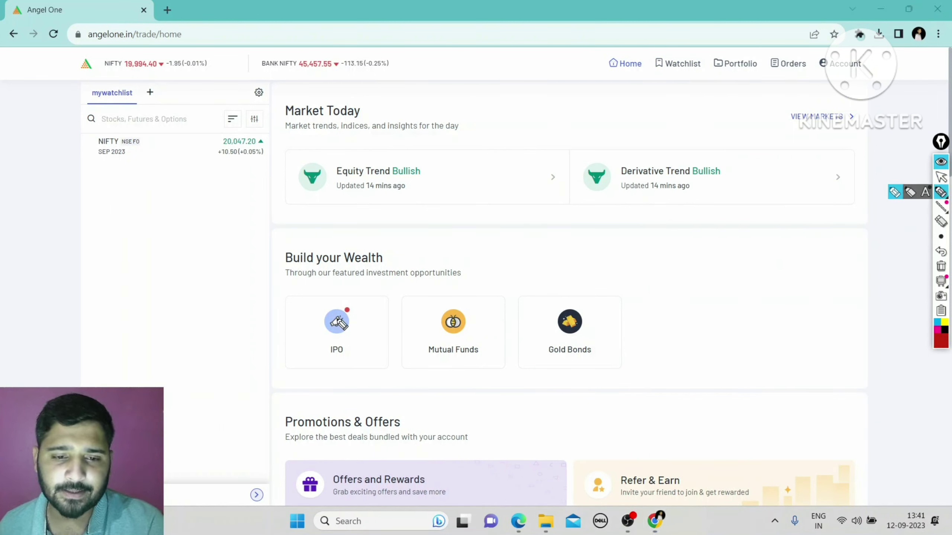
mouse_move(369, 319)
left_mouse_down()
mouse_move(346, 289)
mouse_move(341, 378)
mouse_move(360, 331)
left_mouse_up()
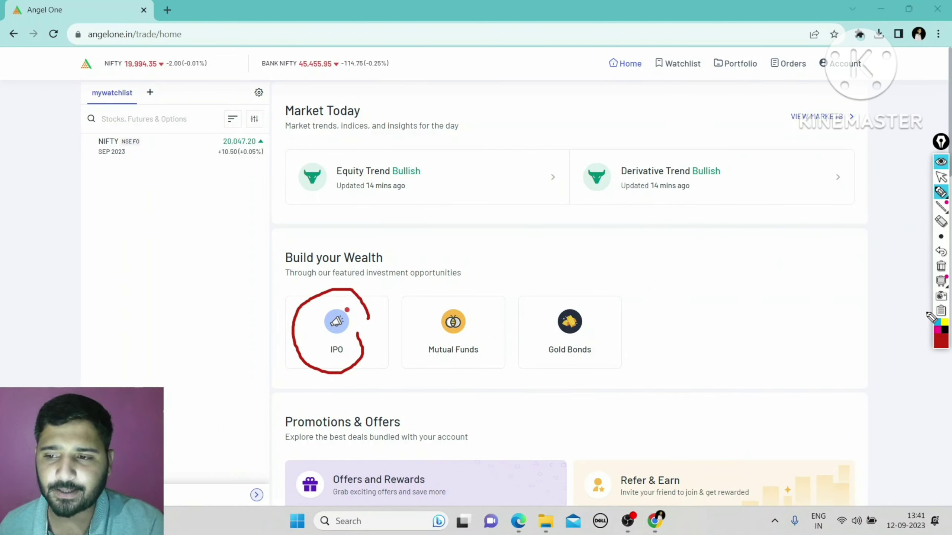
left_click(941, 267)
left_click(941, 177)
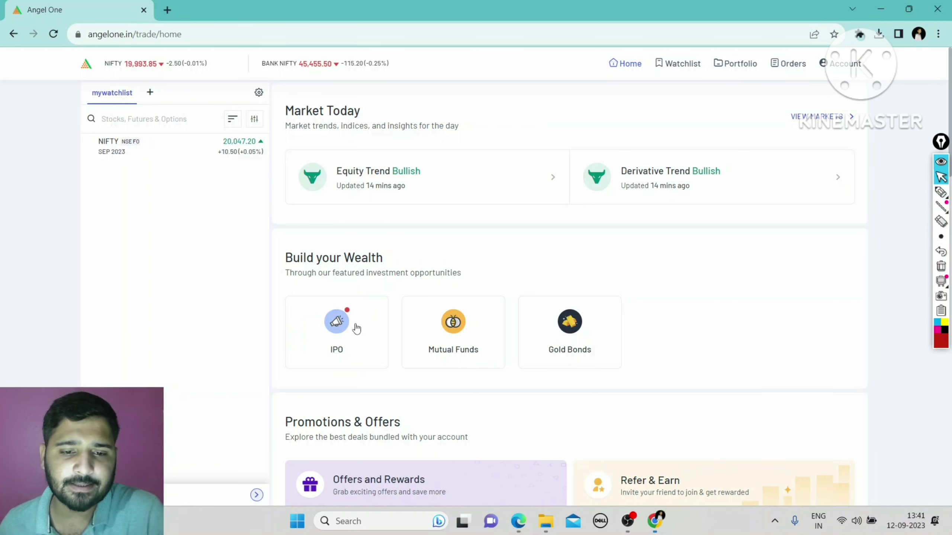
left_click(353, 324)
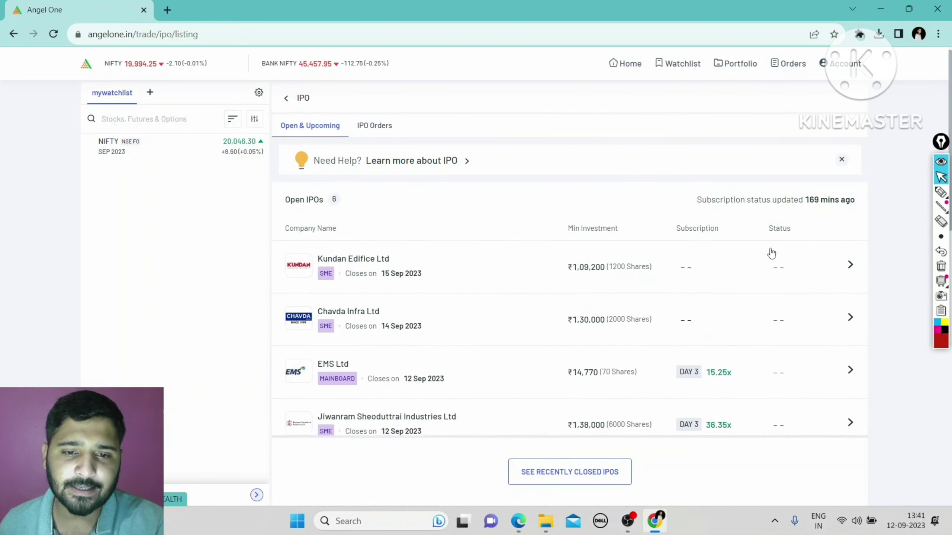
Browse the open and upcoming IPOs and open the details of the upcoming R R Kabel Ltd offer.
scroll(772, 253, "down", 2)
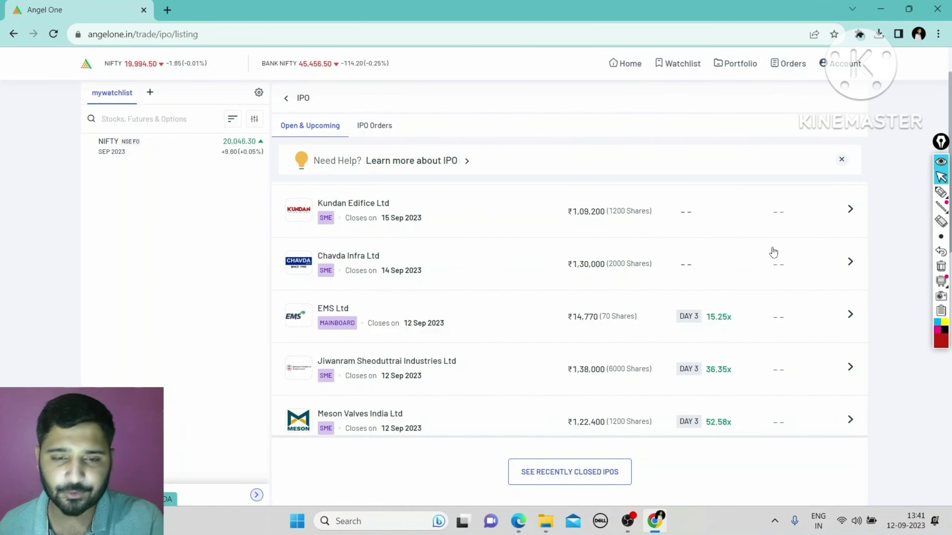
scroll(773, 253, "down", 12)
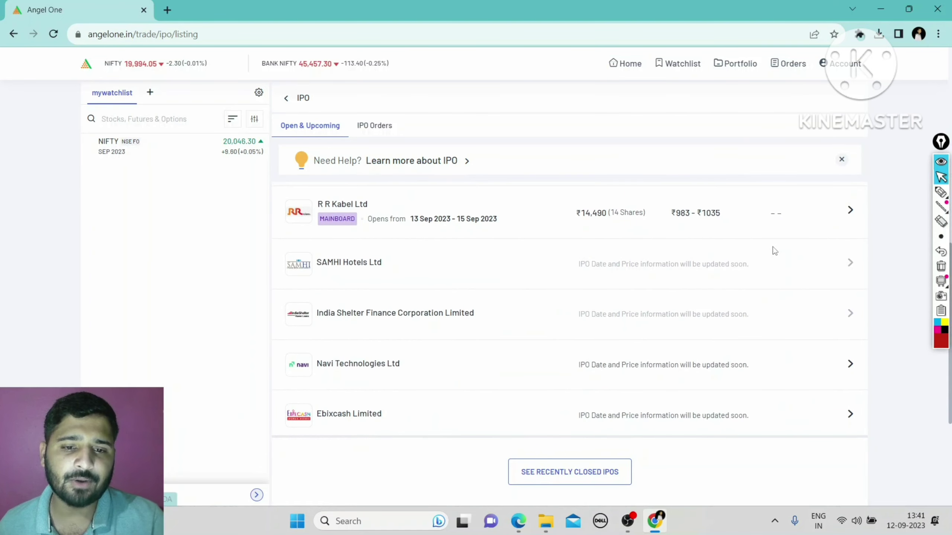
scroll(774, 252, "up", 4)
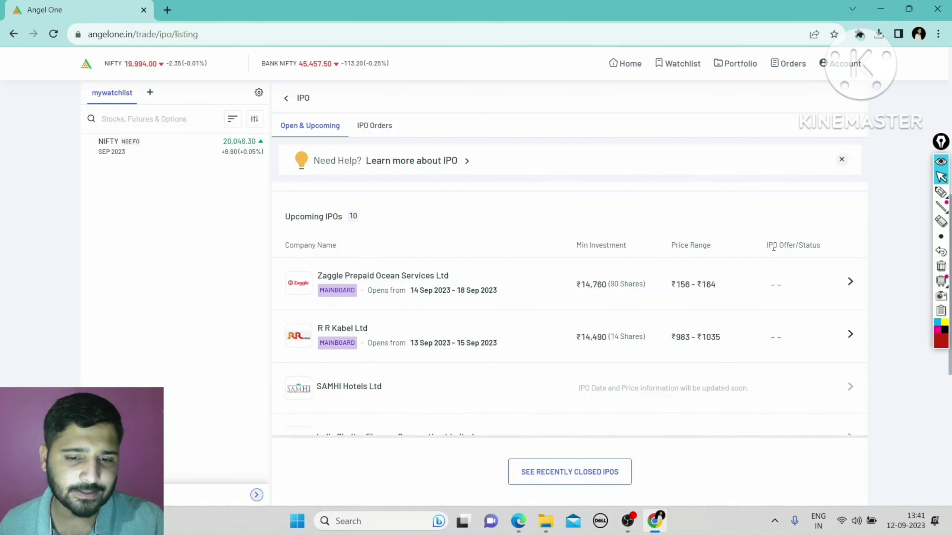
scroll(772, 247, "down", 6)
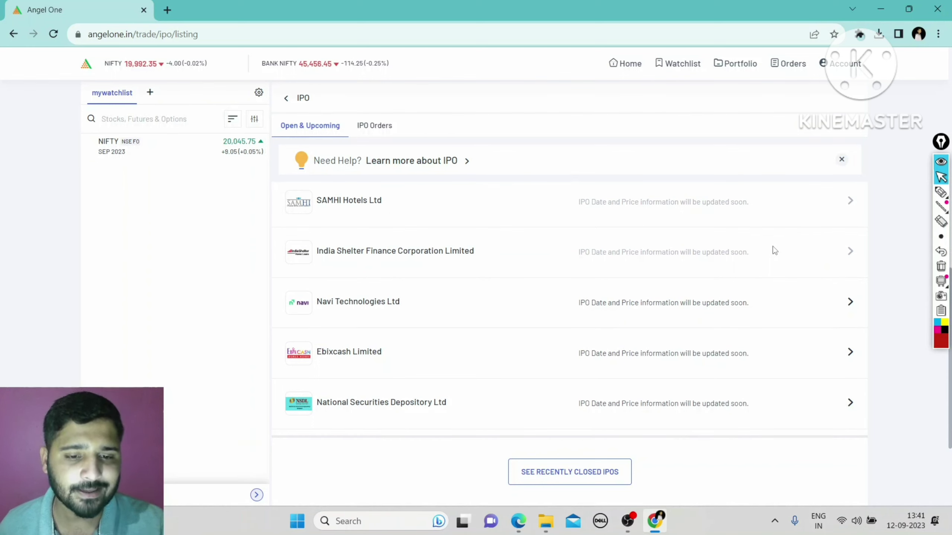
scroll(773, 246, "up", 5)
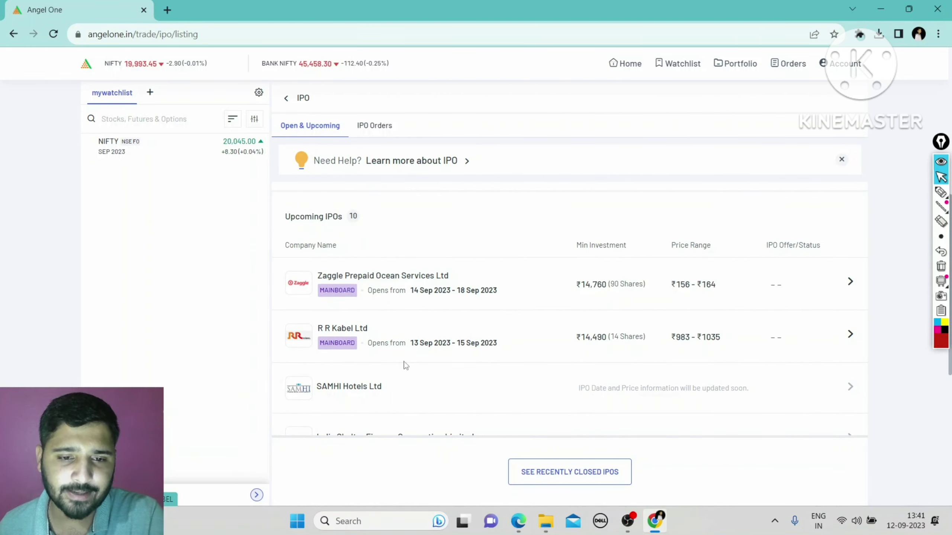
left_click(455, 338)
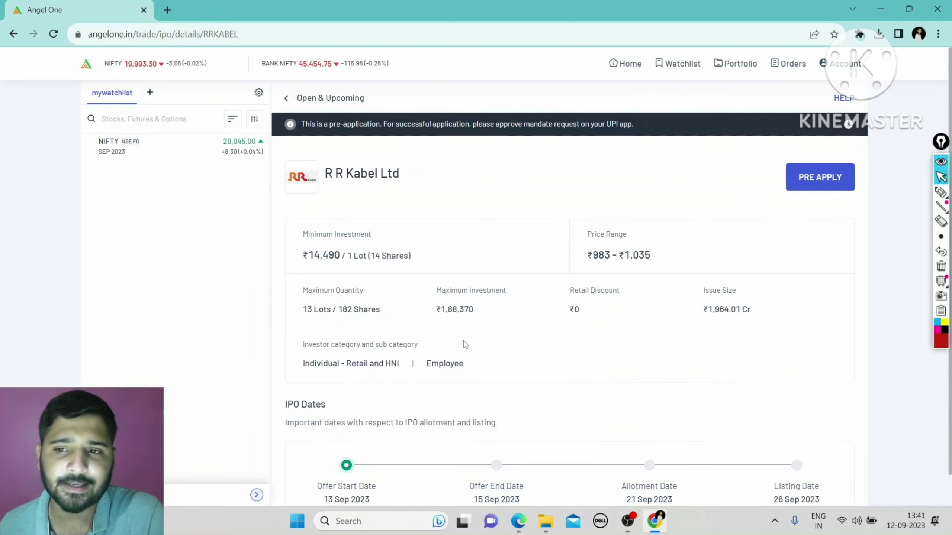
Highlight the R R Kabel Ltd company name, minimum investment lot, price range and issue size in the IPO details.
left_click_drag(323, 173, 402, 178)
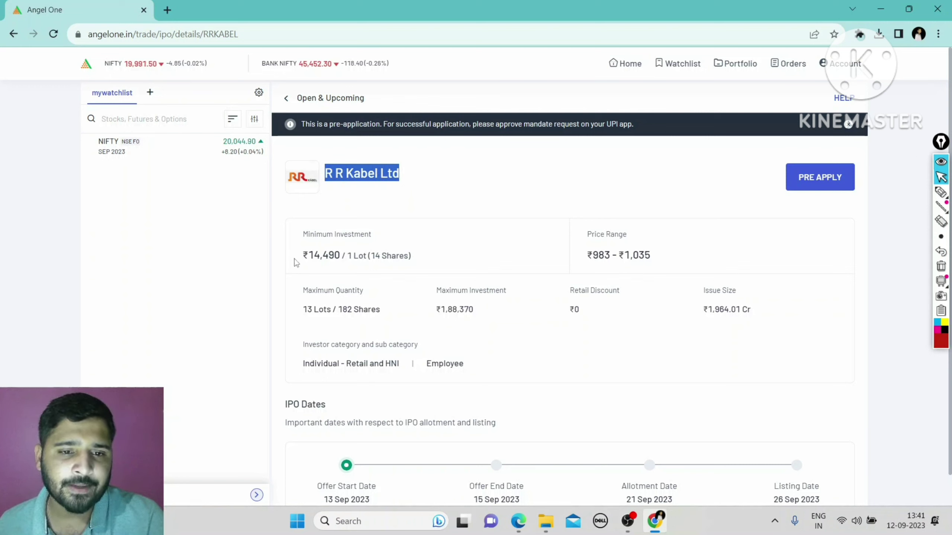
left_click_drag(304, 258, 416, 258)
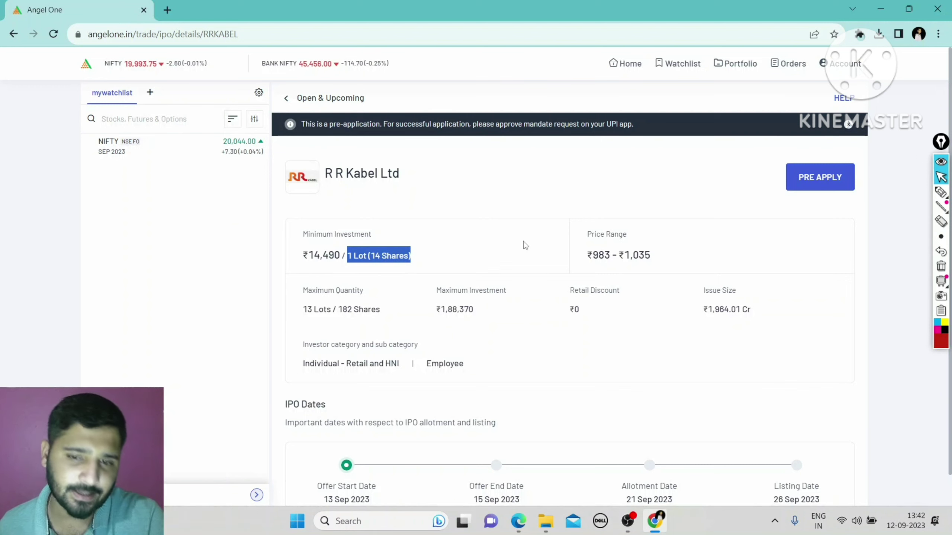
left_click_drag(592, 258, 682, 253)
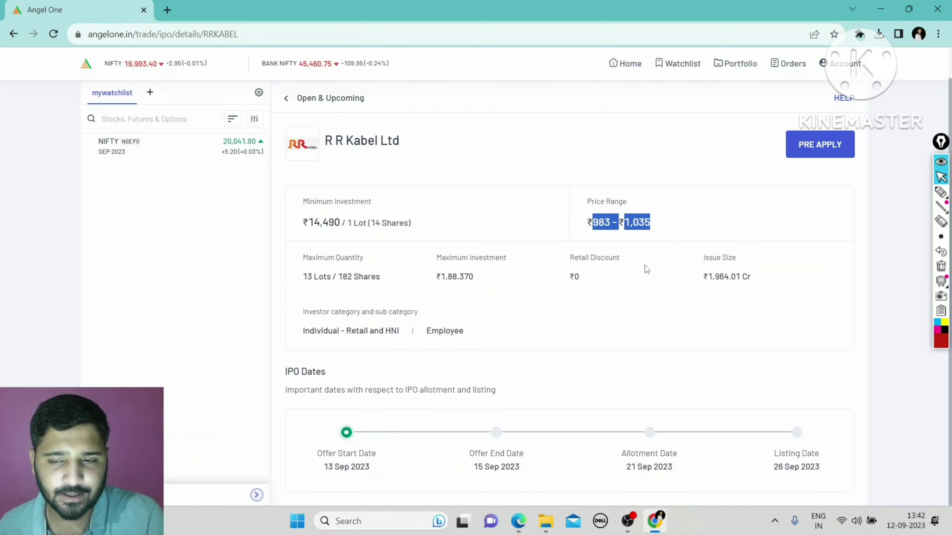
left_click_drag(707, 279, 775, 281)
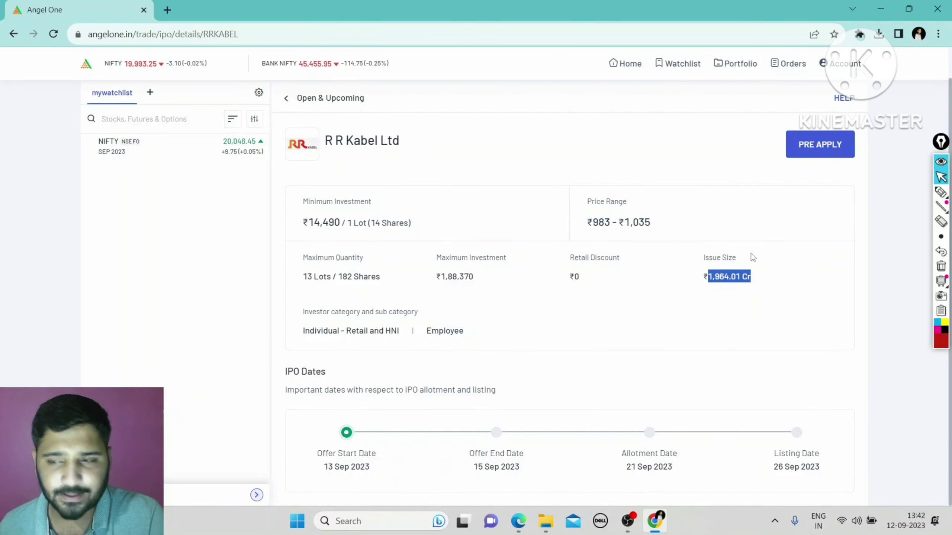
Underline the offer start, offer end, allotment and listing dates with the red pen, and clear the annotations.
left_click(941, 191)
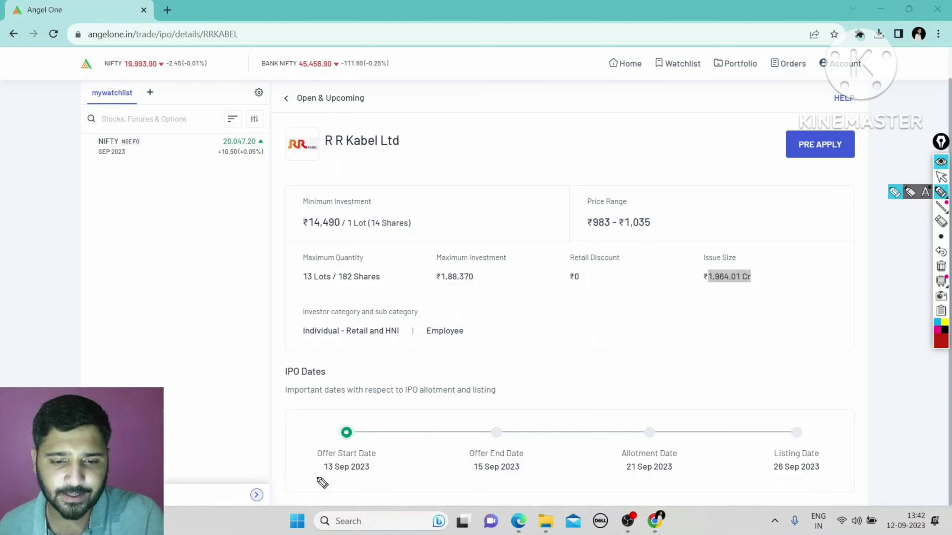
left_click_drag(316, 477, 382, 476)
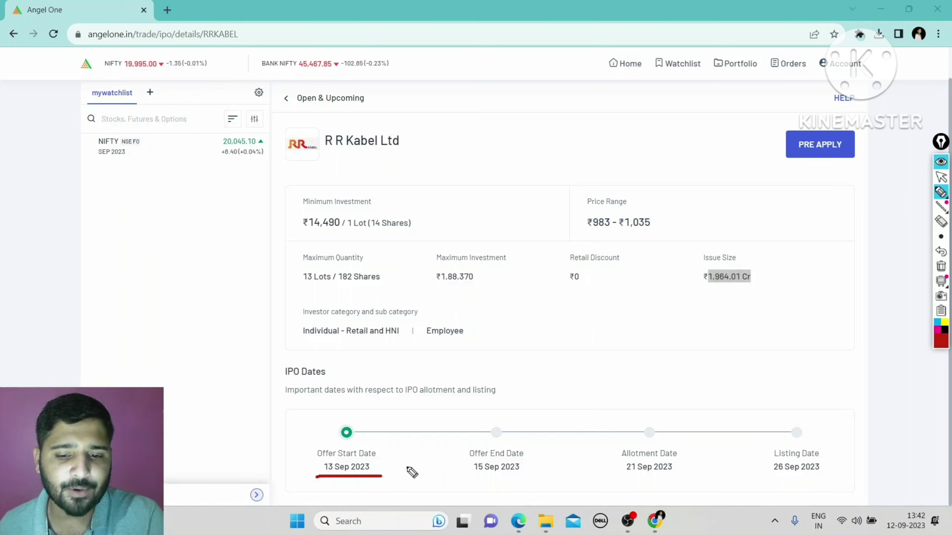
left_click_drag(464, 473, 513, 474)
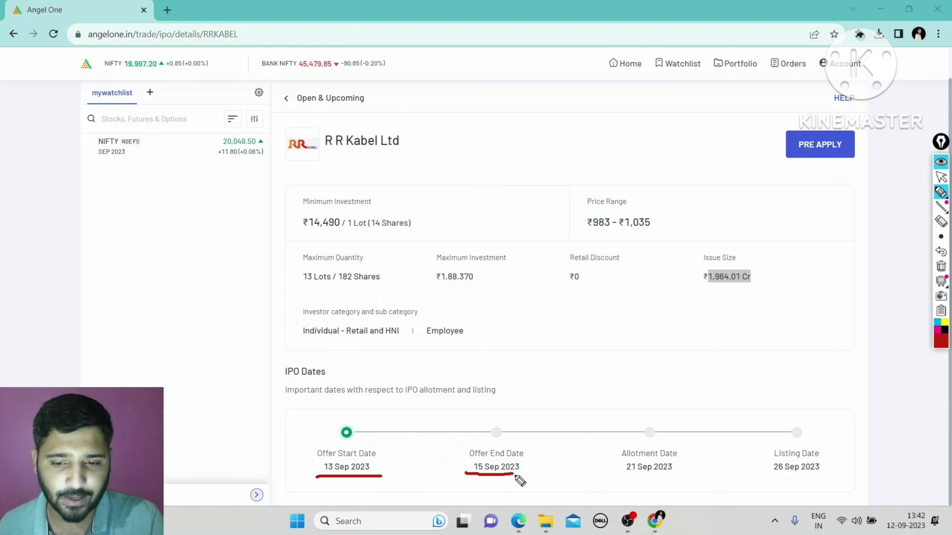
left_click_drag(620, 479, 686, 469)
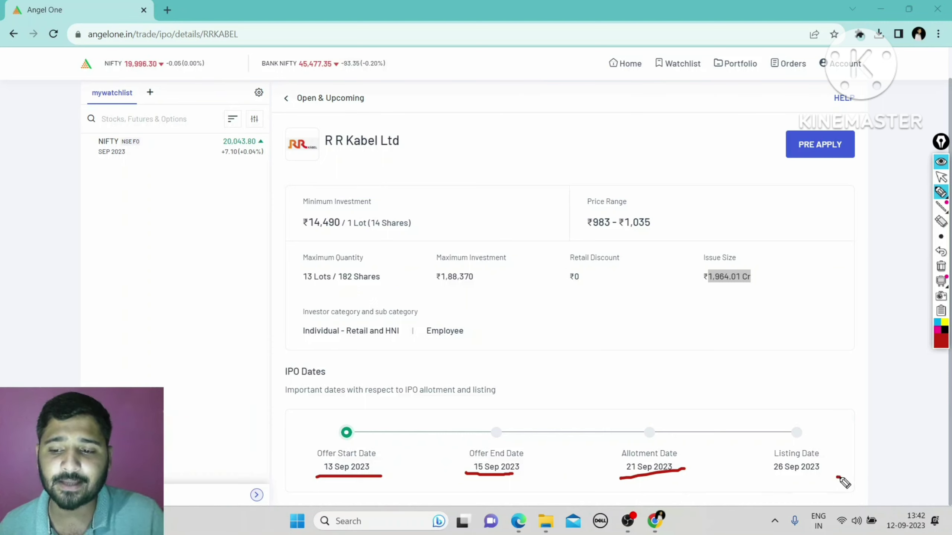
left_click_drag(839, 477, 731, 478)
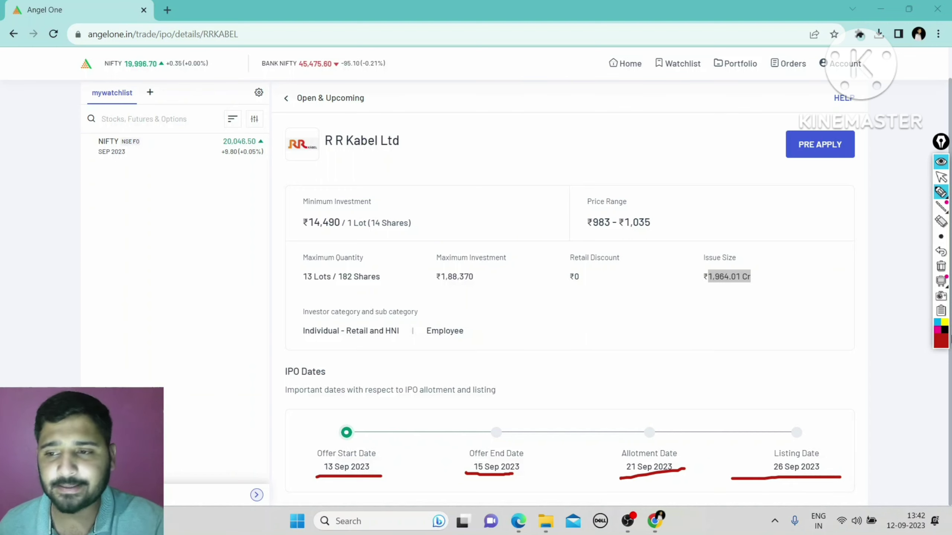
left_click(941, 266)
mouse_move(944, 196)
left_click(941, 177)
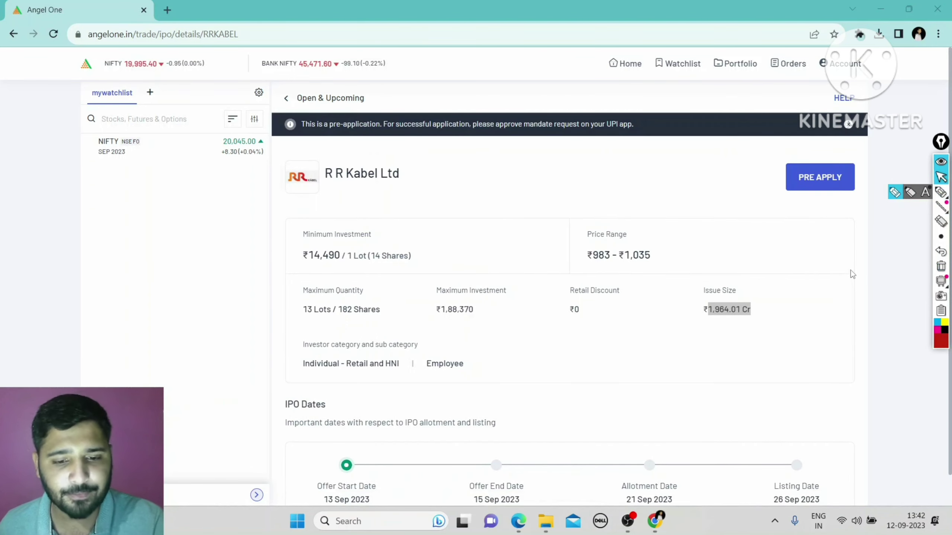
Open the R R Kabel Ltd pre-application form, review the lot quantity and UPI ID fields, and close it without applying.
left_click(831, 191)
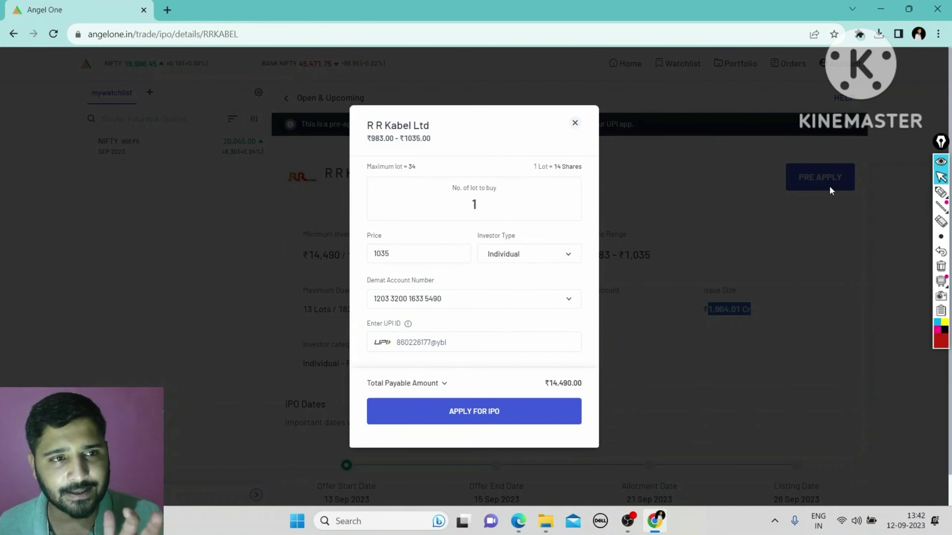
left_click(490, 205)
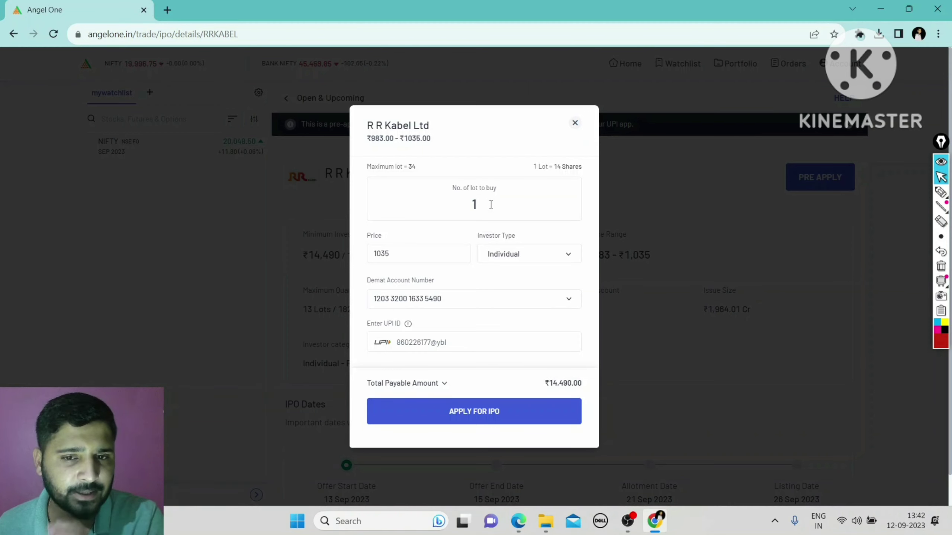
double_click(467, 340)
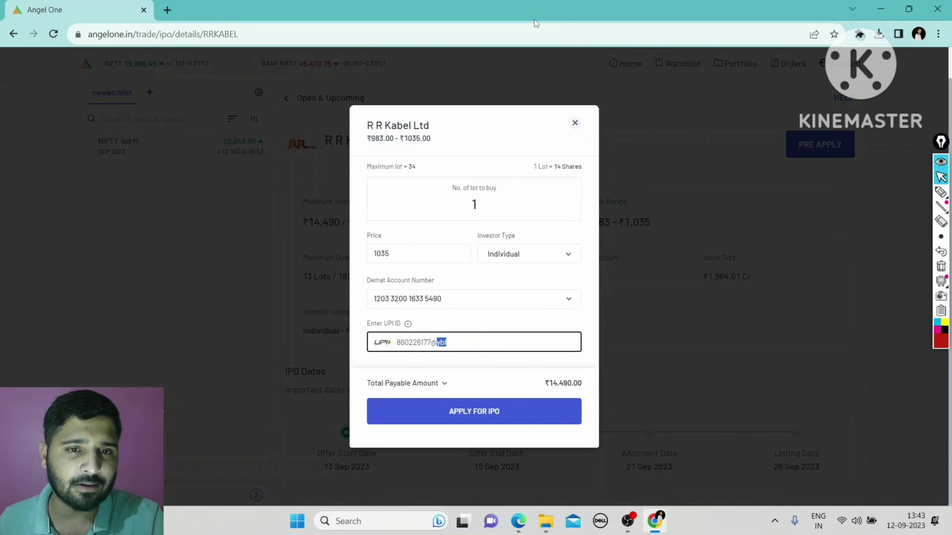
left_click(577, 123)
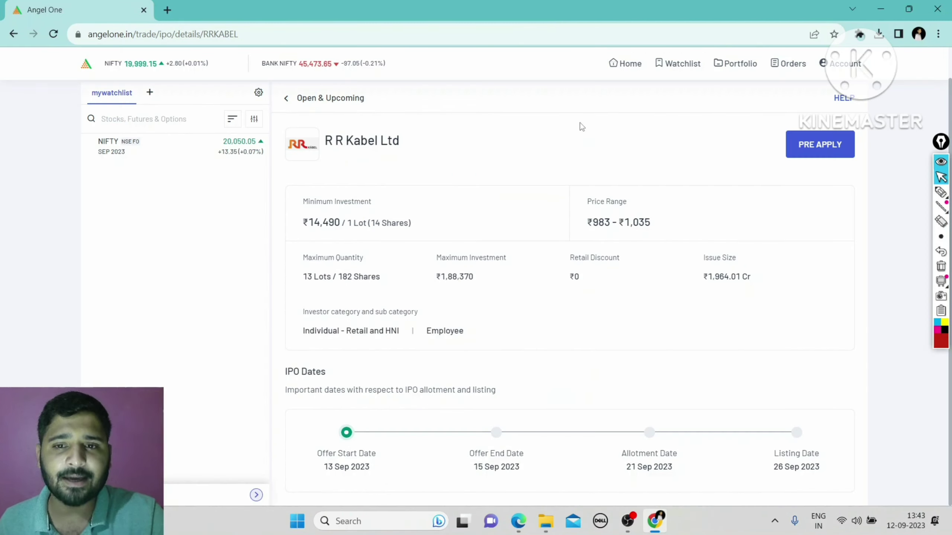